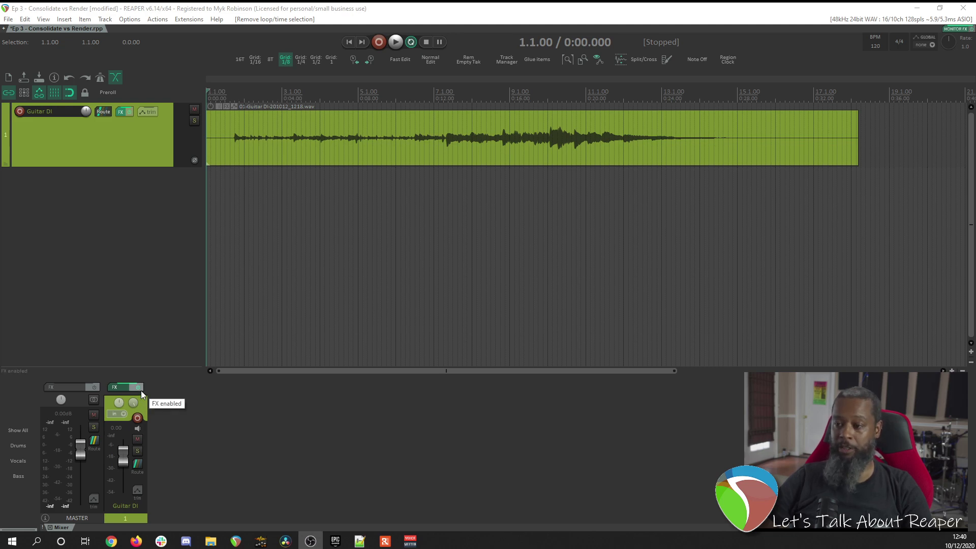
Inspect the Guitar DI track's ReAmp Studio effect and play the track from 7.2.50 with its effects bypassed.
left_click(111, 389)
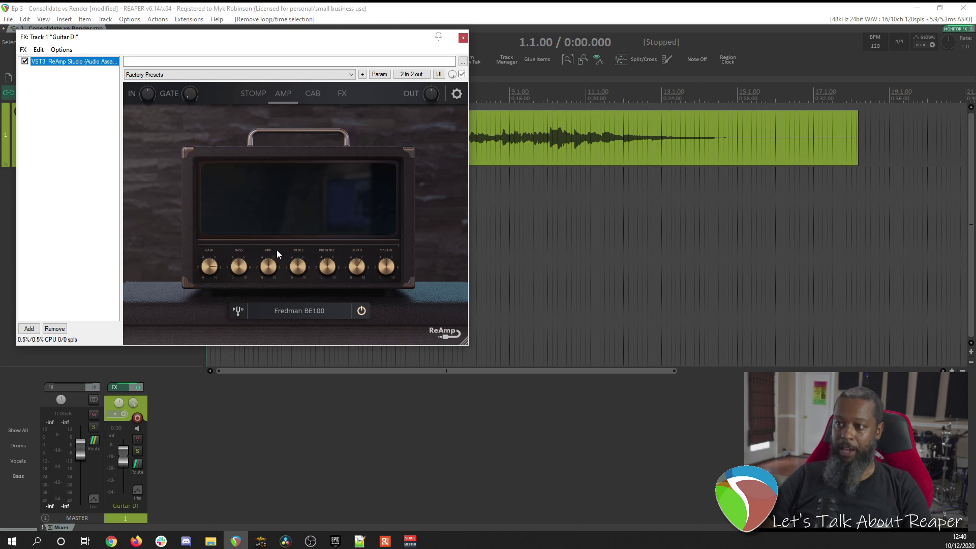
left_click(463, 37)
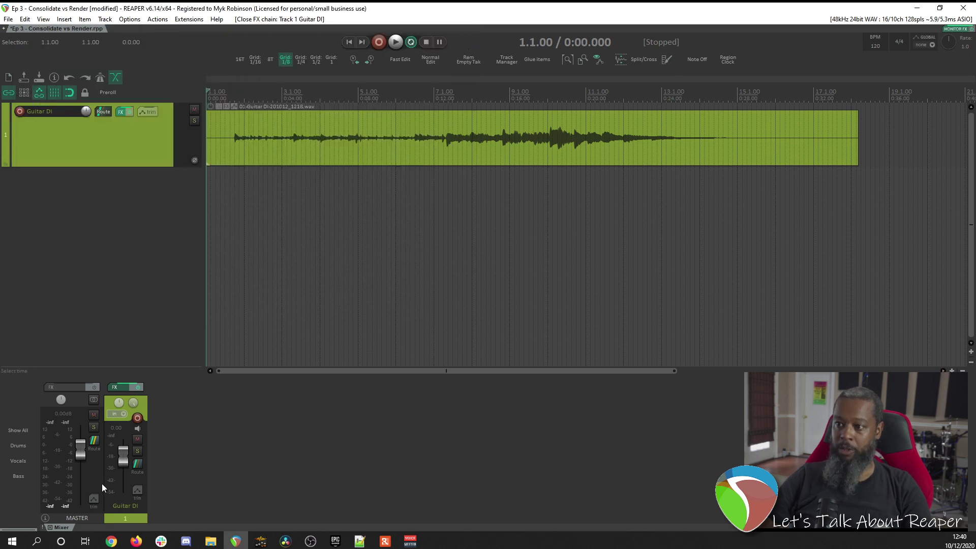
left_click(141, 388)
left_click(447, 95)
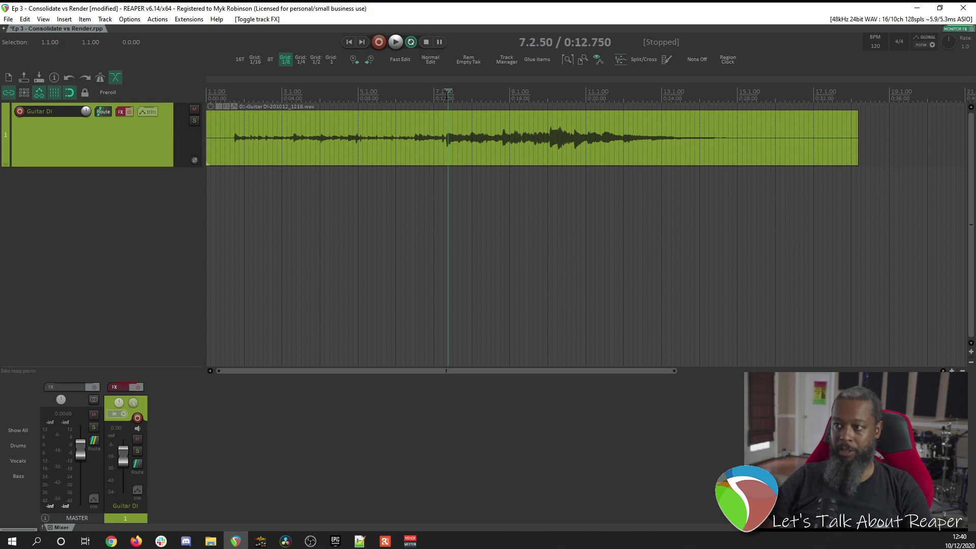
key("space")
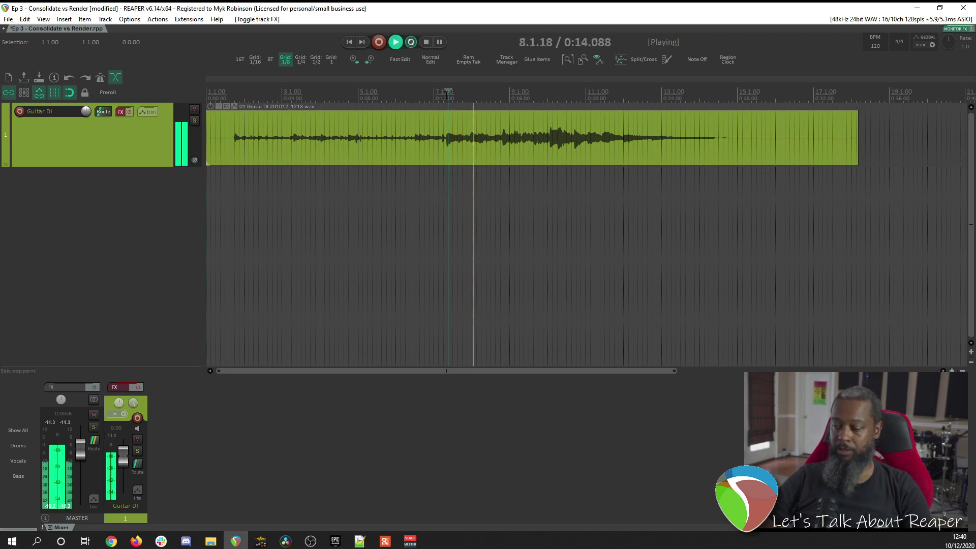
key("space")
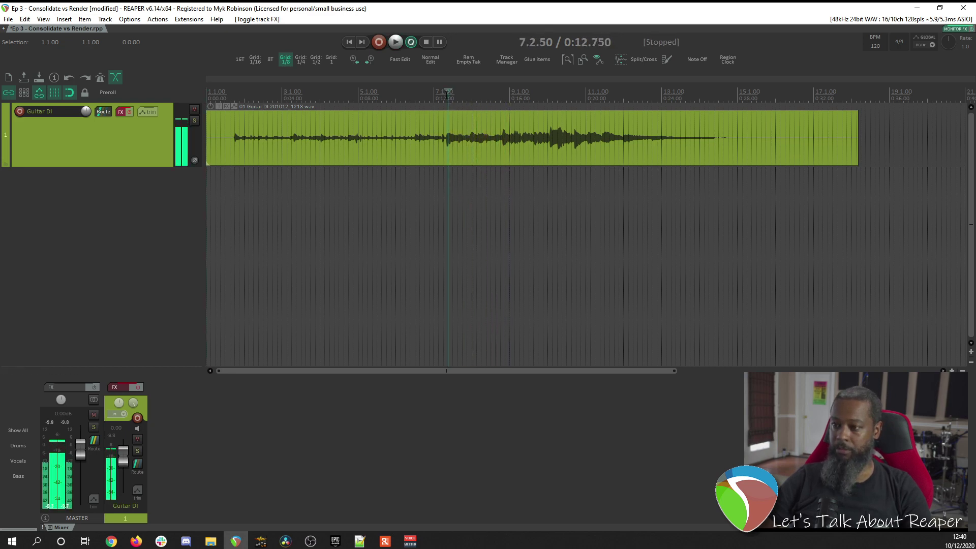
Re-enable the Guitar DI track's effects and play the processed sound from the same position.
left_click(138, 387)
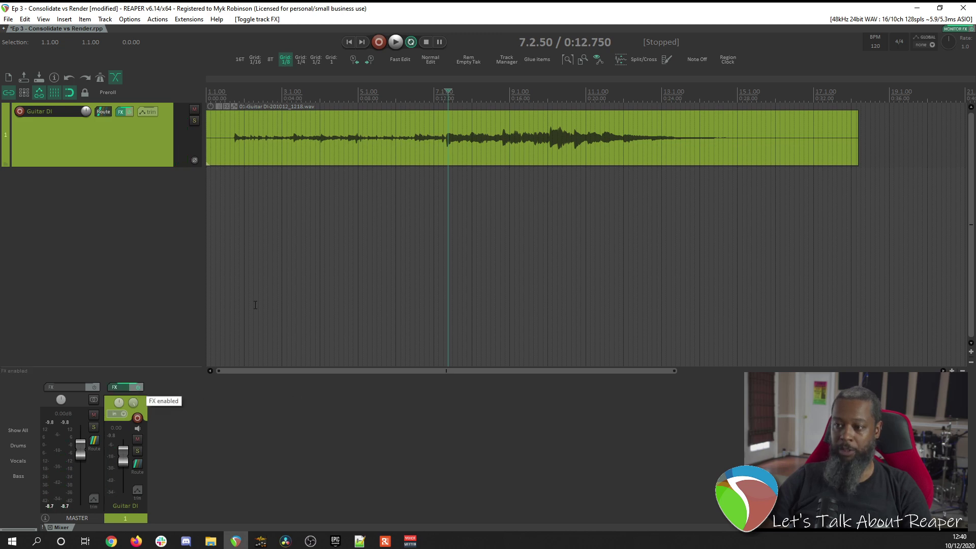
key("space")
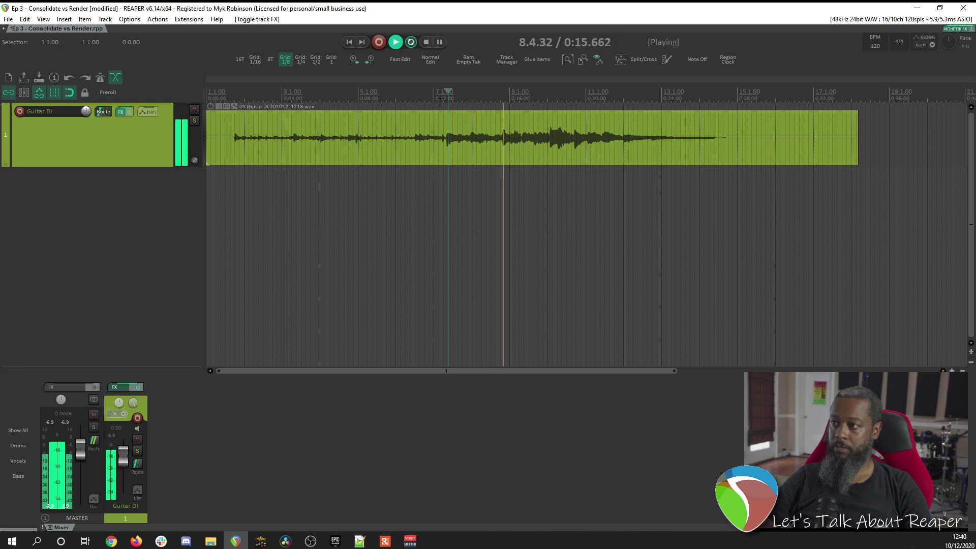
key("space")
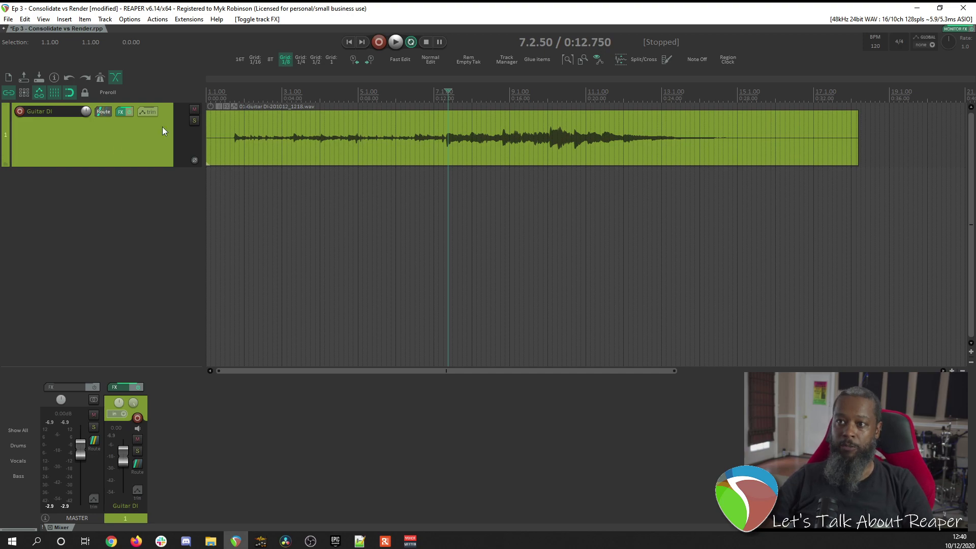
Consolidate the selected Guitar DI track over the entire project to a 24 bit PCM WAV in the Conolidation vs Render folder.
scroll(488, 153, "down", 3)
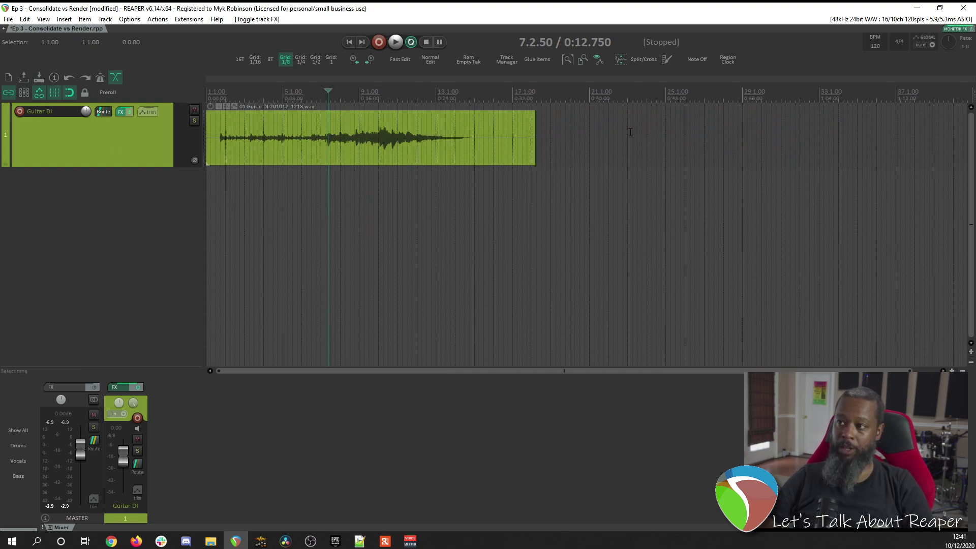
left_click(225, 133)
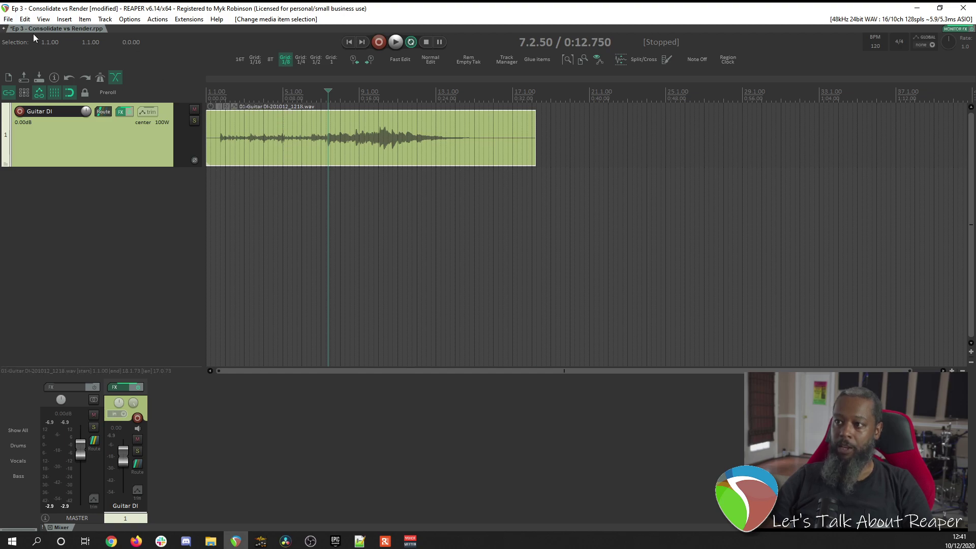
left_click(8, 20)
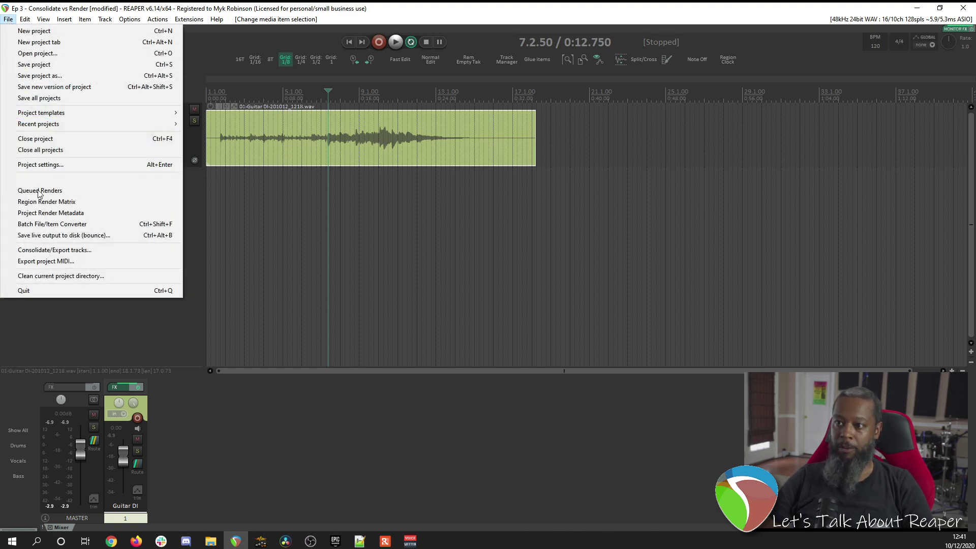
left_click(46, 251)
left_click_drag(266, 123, 289, 125)
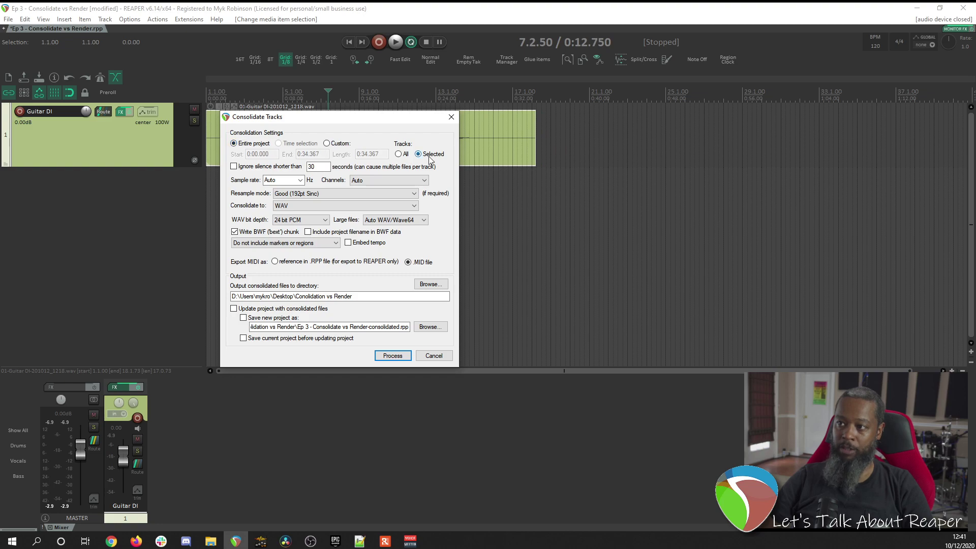
left_click(397, 356)
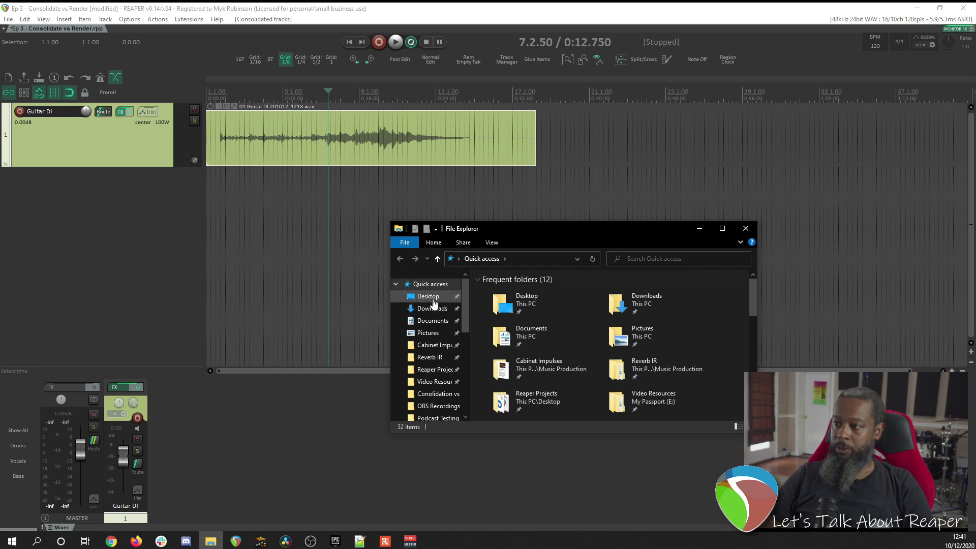
Find 01-Guitar DI-consolidated.wav in the desktop's Conolidation vs Render folder and listen to it, closing the player and folder when done.
left_click(428, 297)
double_click(537, 292)
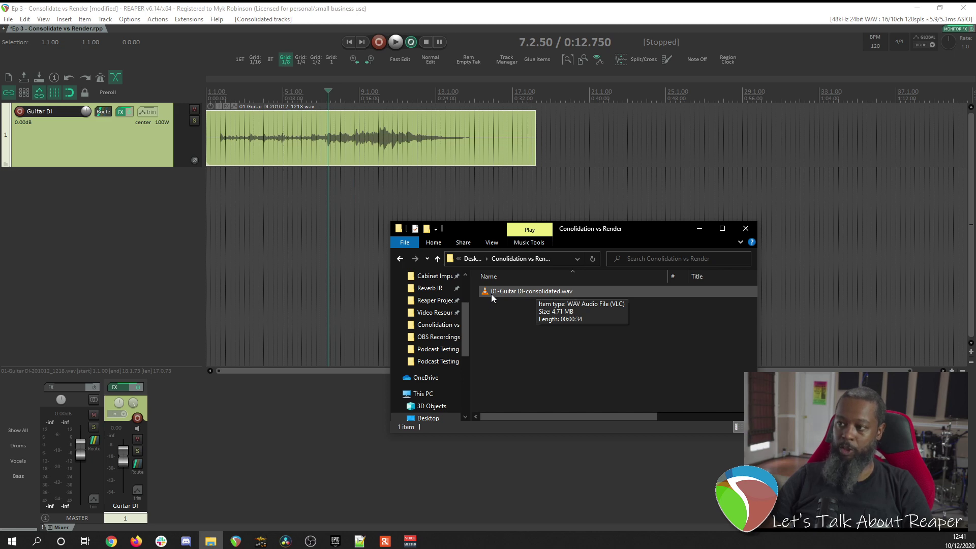
double_click(521, 291)
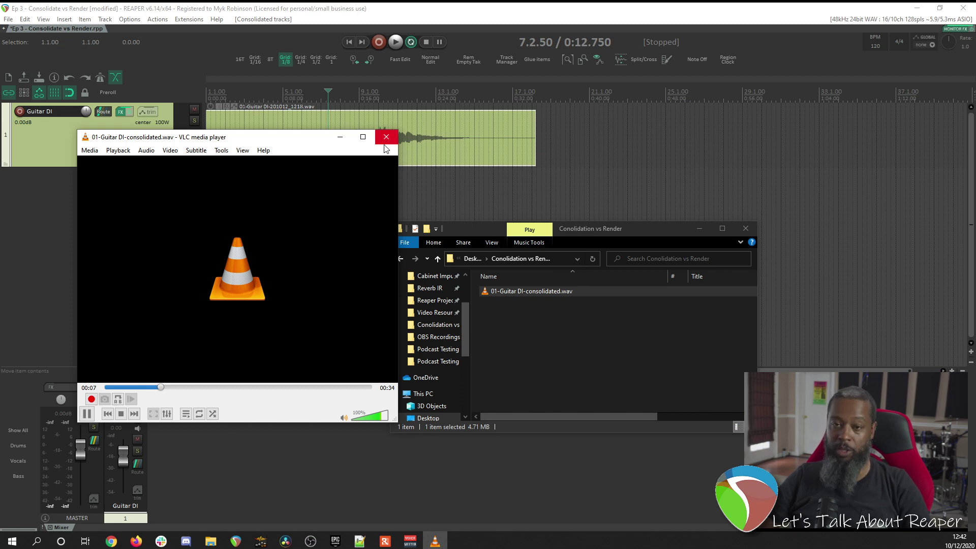
left_click(120, 413)
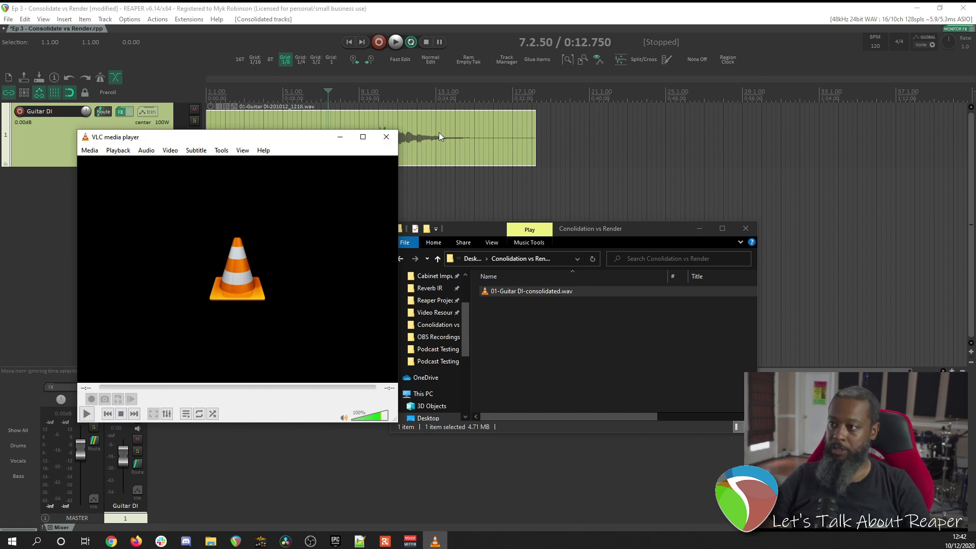
left_click(387, 137)
left_click(744, 229)
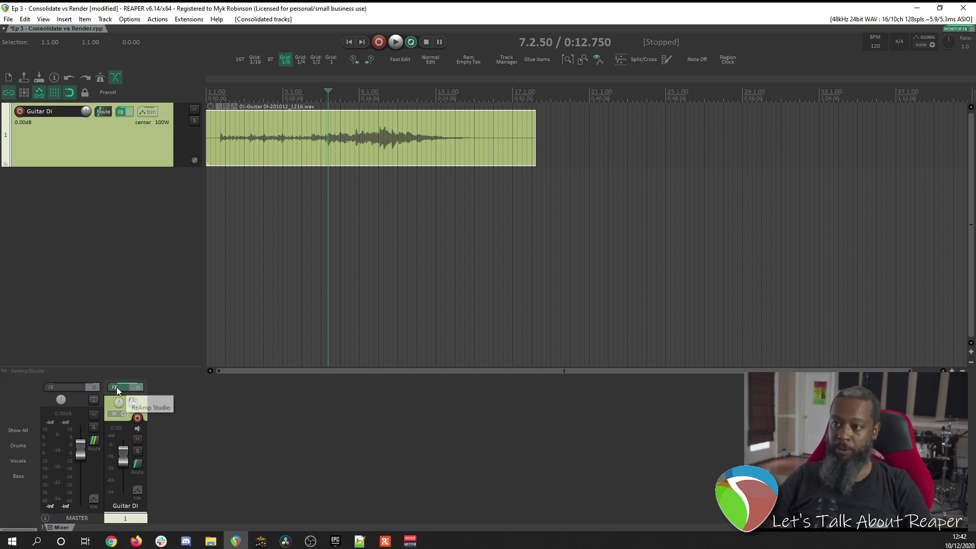
Open the render settings and keep Stems (selected tracks) as the source for the entire project.
left_click(9, 20)
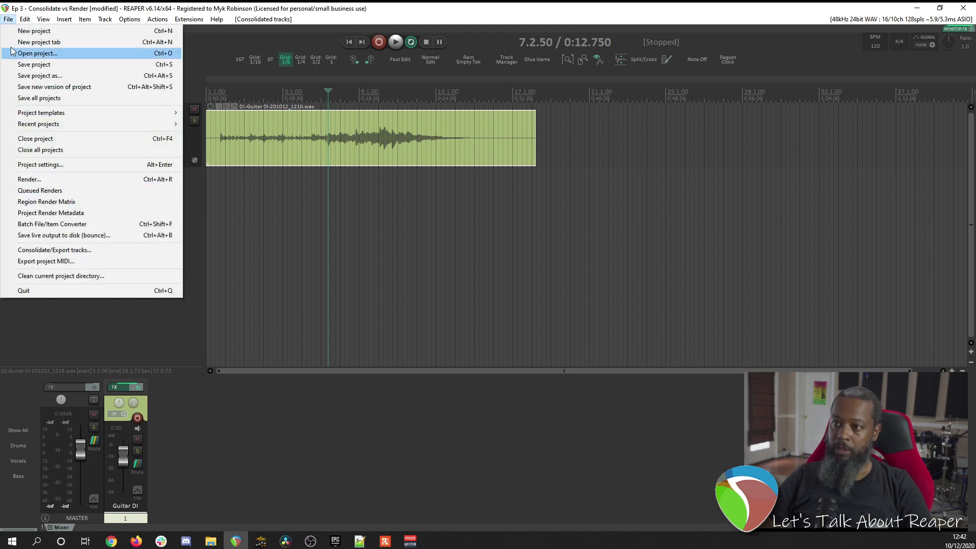
left_click(52, 180)
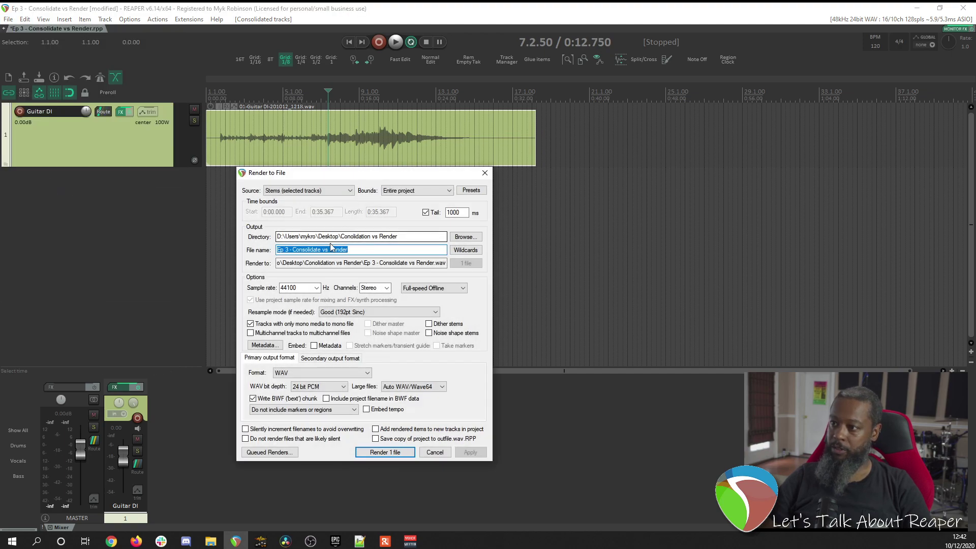
left_click(288, 191)
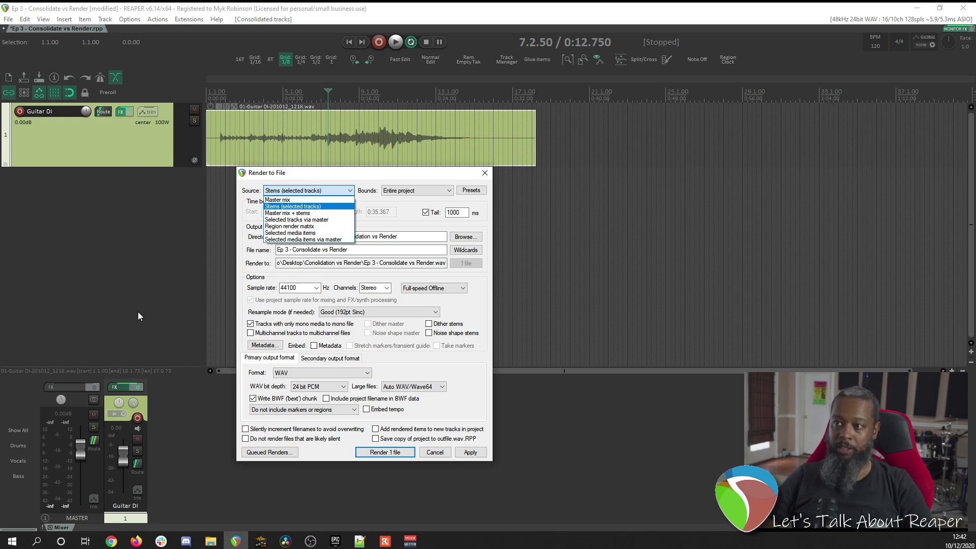
left_click(404, 179)
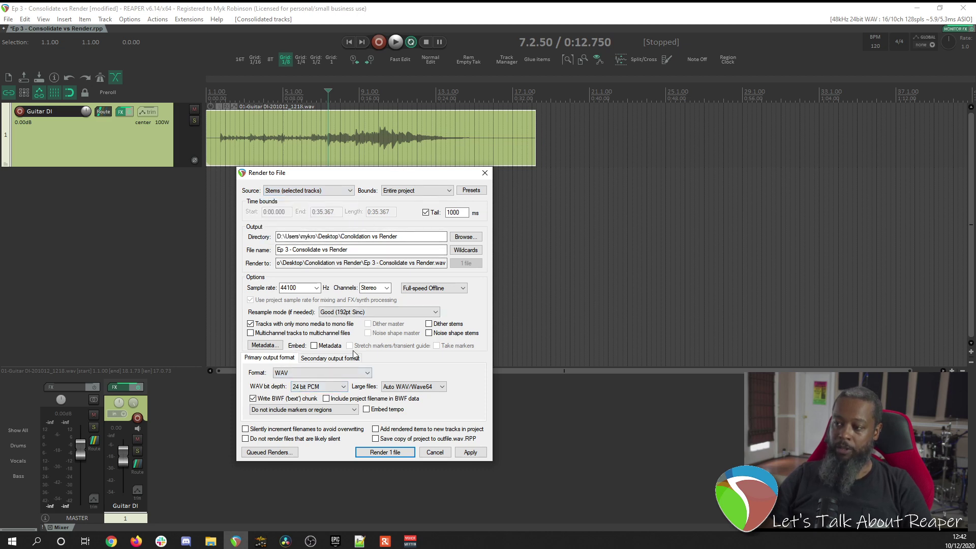
Render the file with Stereo channels and tracks with only mono media going to mono files.
left_click(379, 288)
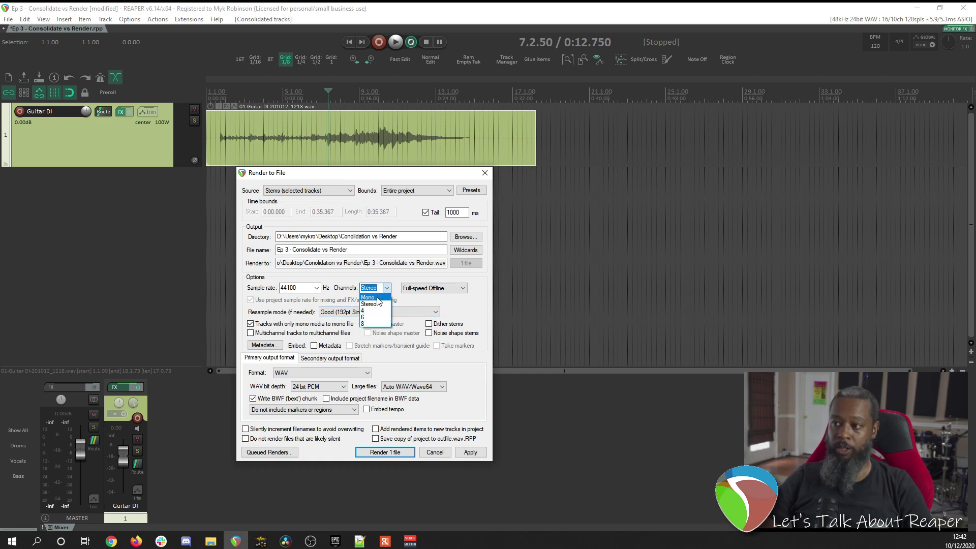
left_click(373, 304)
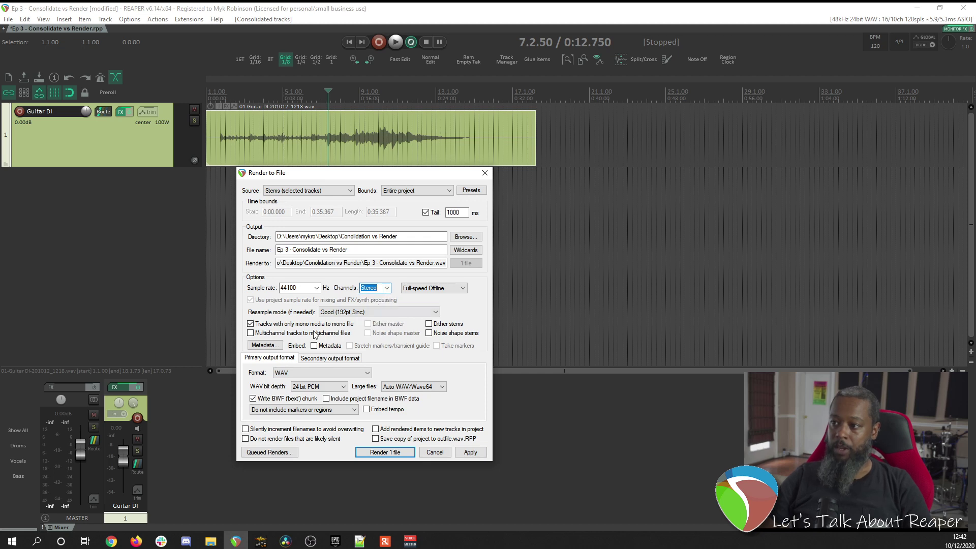
left_click(251, 325)
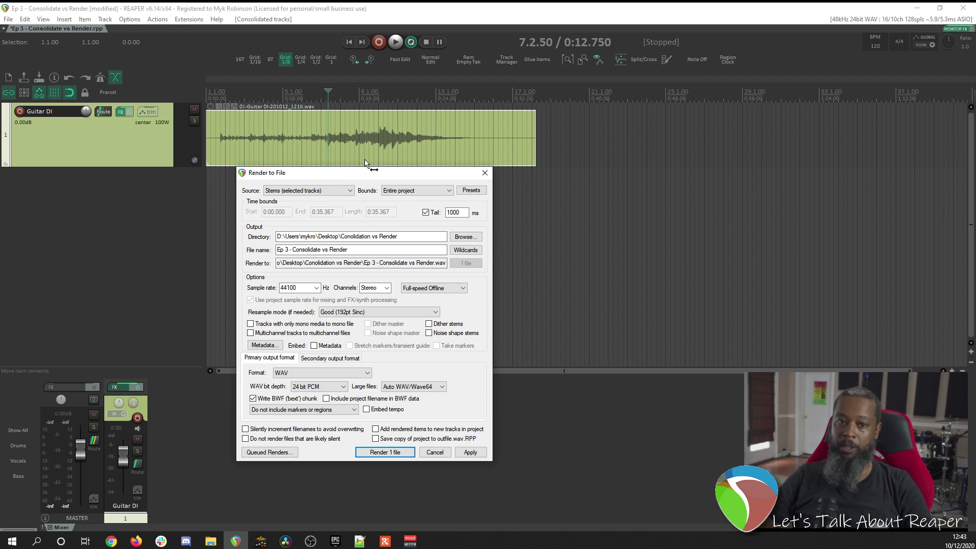
left_click(250, 324)
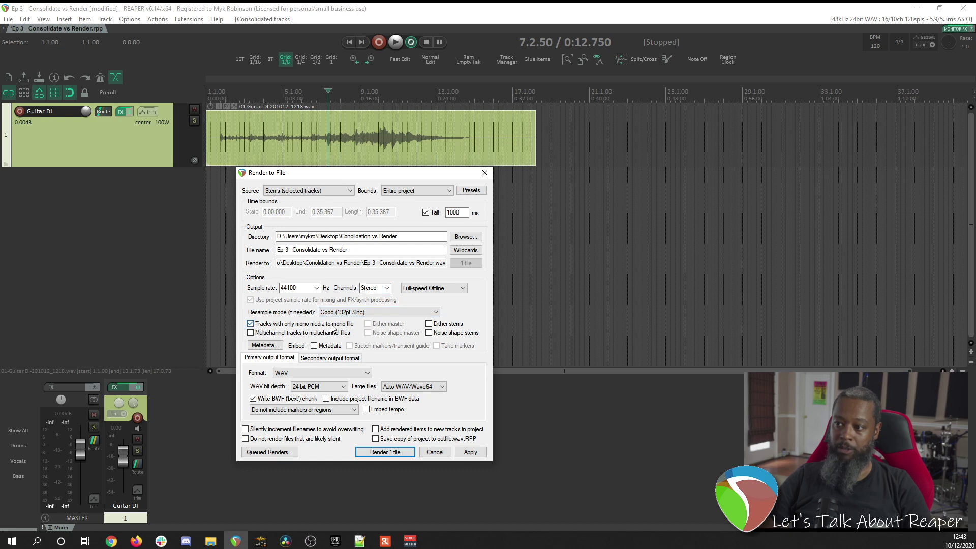
left_click(396, 453)
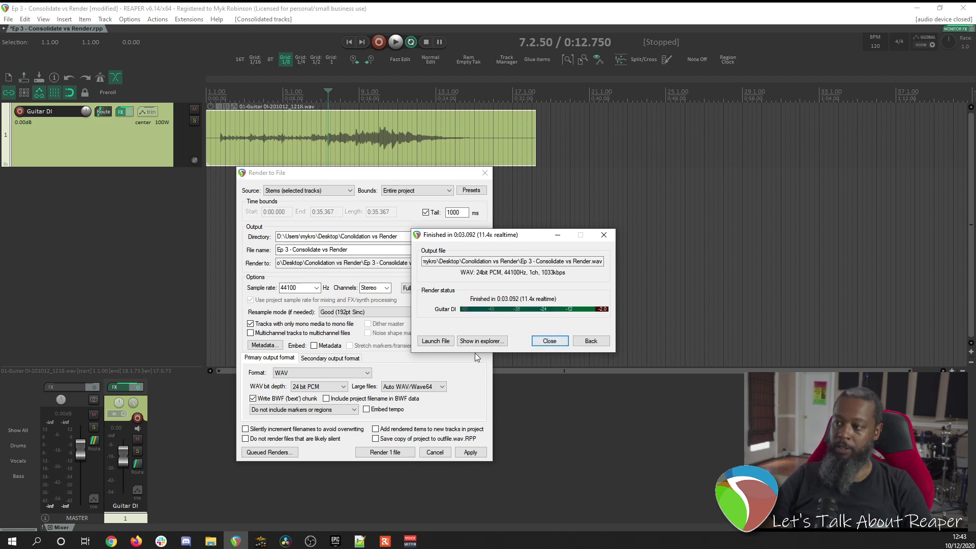
Show the rendered Ep 3 - Consolidate vs Render.wav in its folder, listen to it and close the player.
left_click(483, 344)
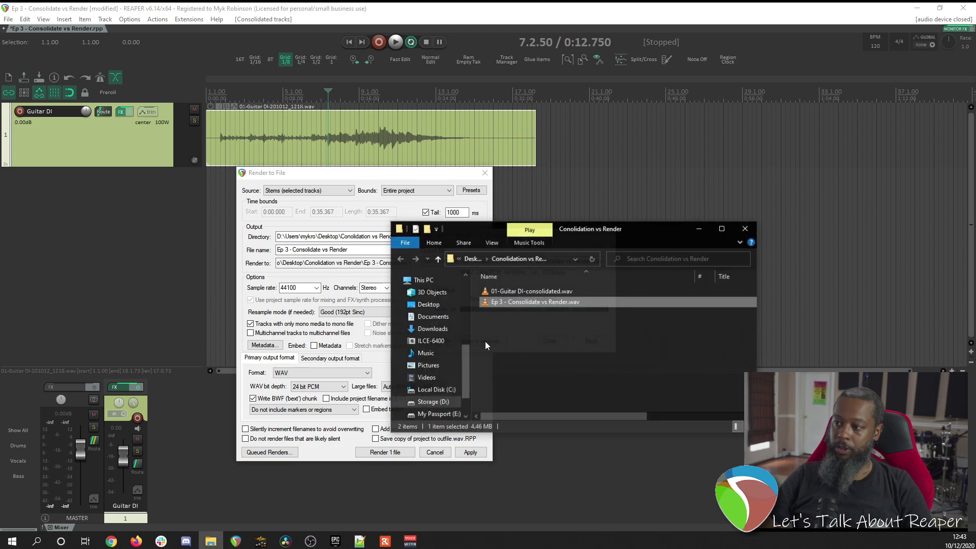
double_click(516, 300)
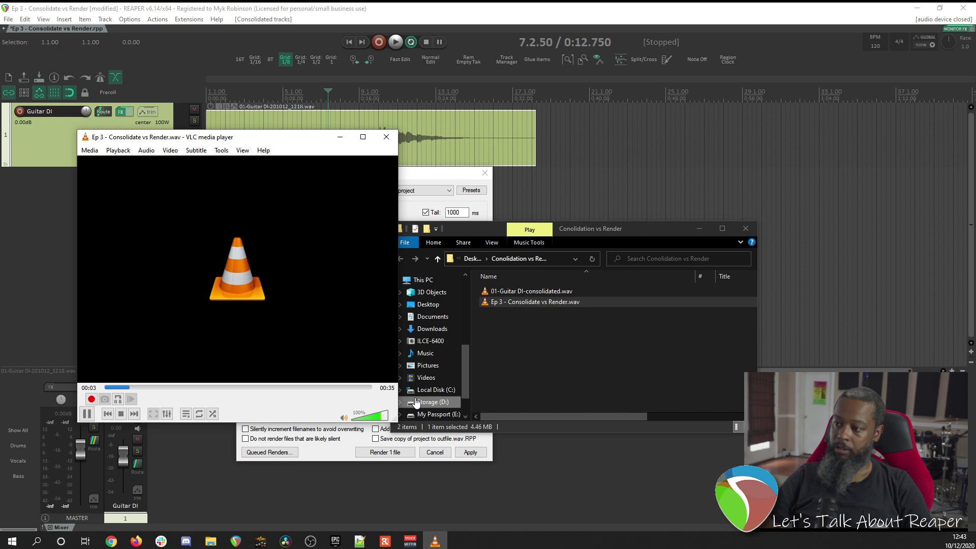
left_click(121, 414)
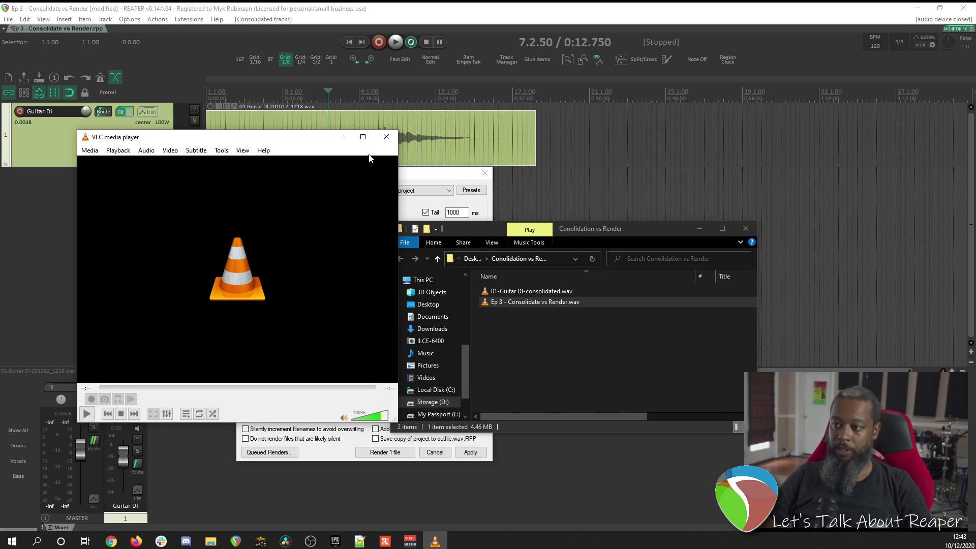
left_click(386, 137)
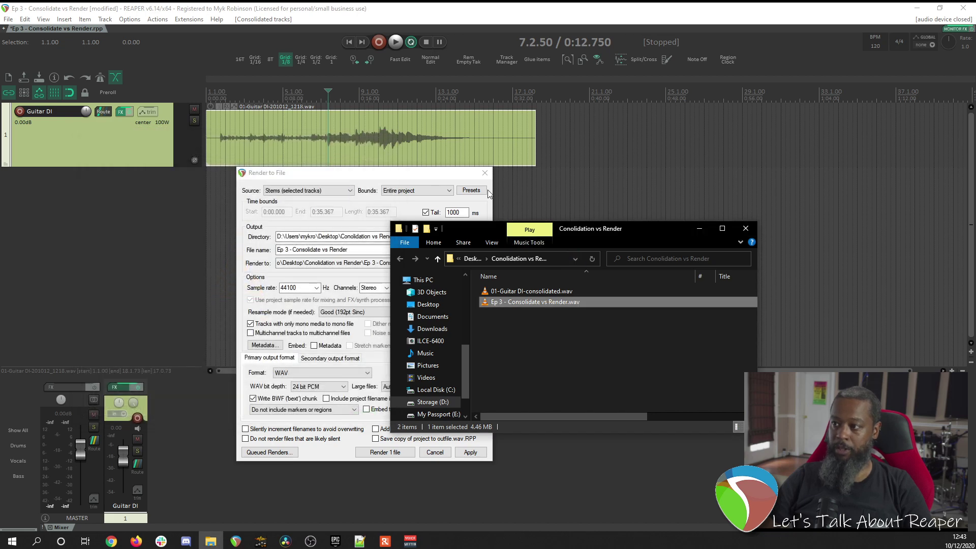
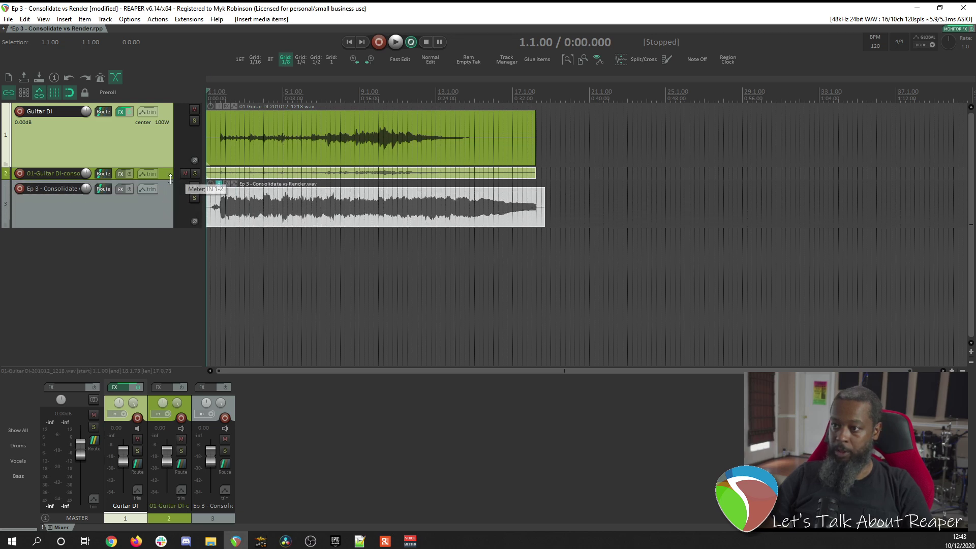
Enlarge the consolidated guitar track's height and select the consolidated, original and rendered takes in turn to compare their waveforms.
left_click_drag(170, 181, 170, 224)
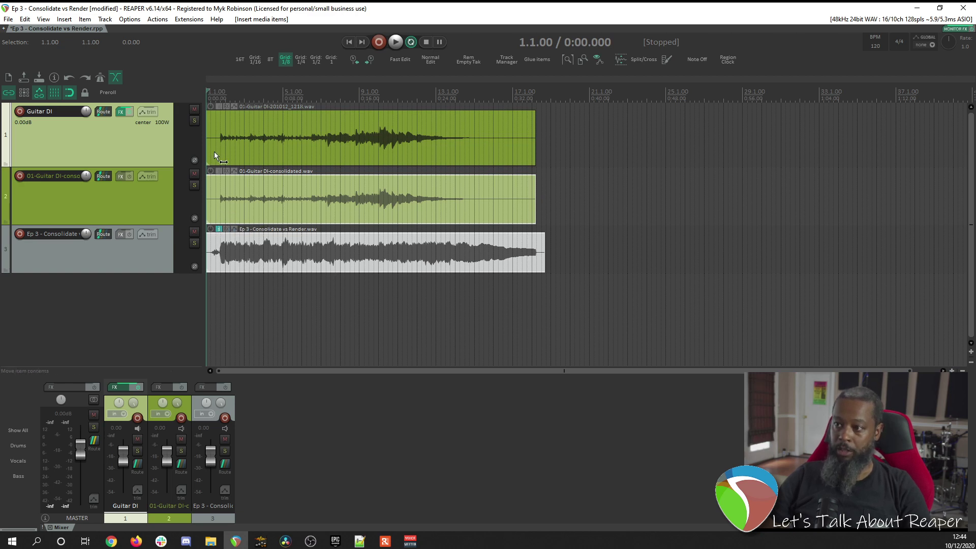
left_click(269, 200)
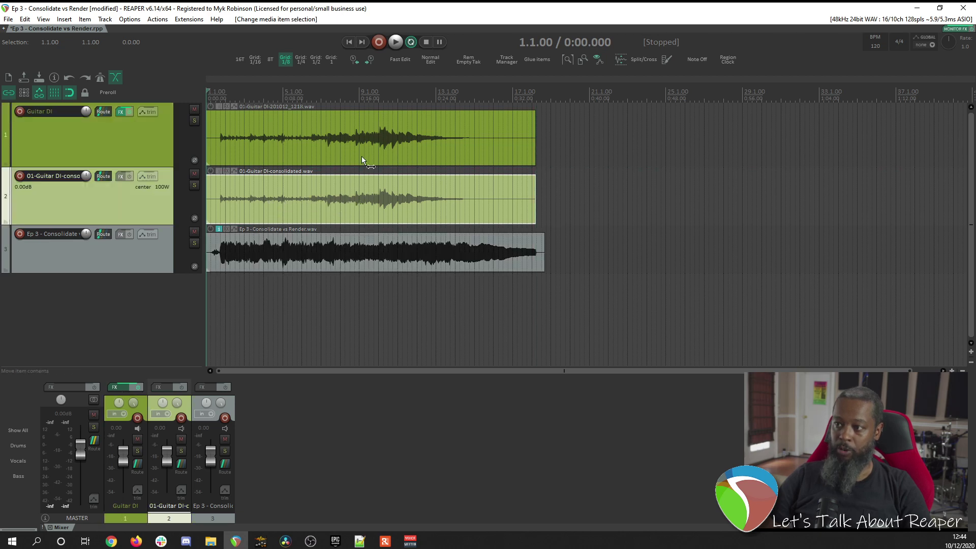
left_click(284, 144)
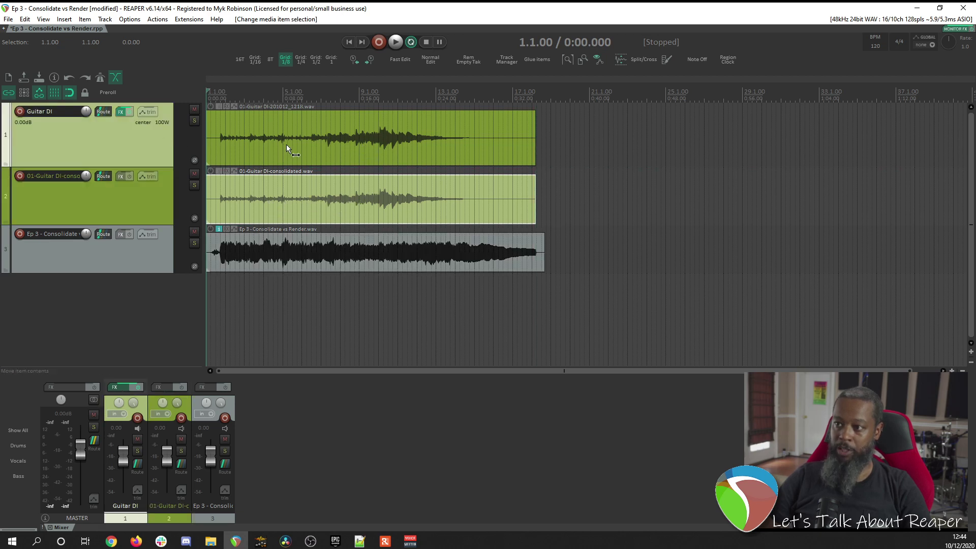
left_click(273, 249)
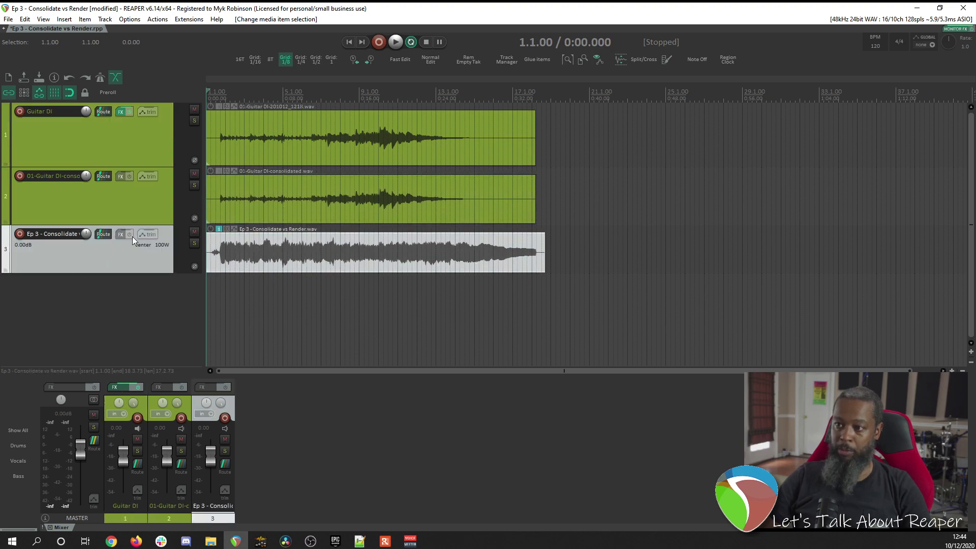
Solo the rendered Ep 3 - Consolidate vs Render track, listen to its opening, stop playback and clear the solo.
left_click(193, 243)
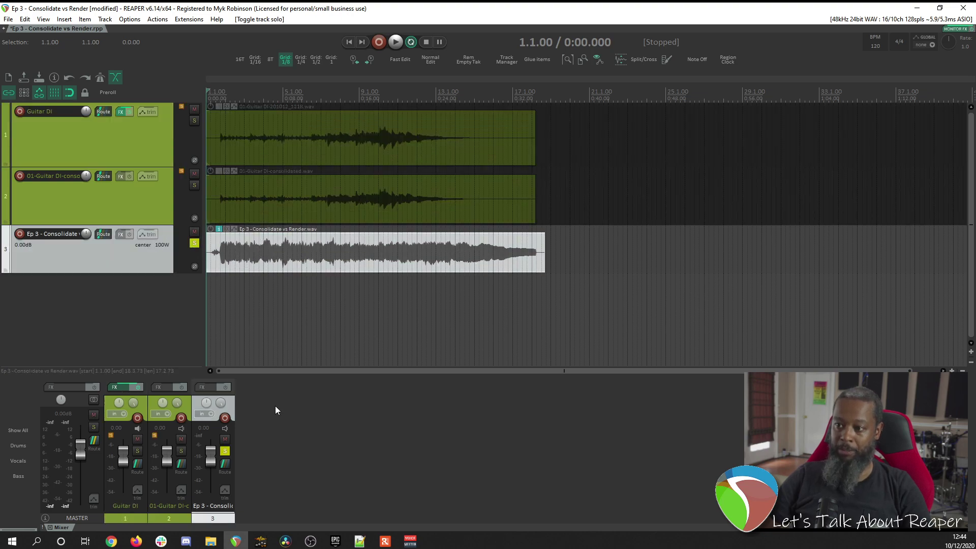
key("space")
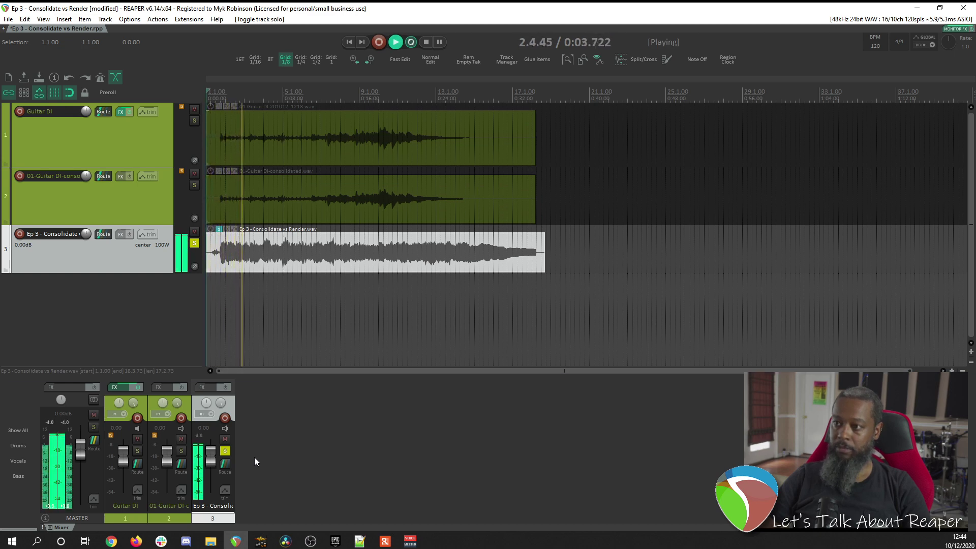
key("space")
left_click(225, 451)
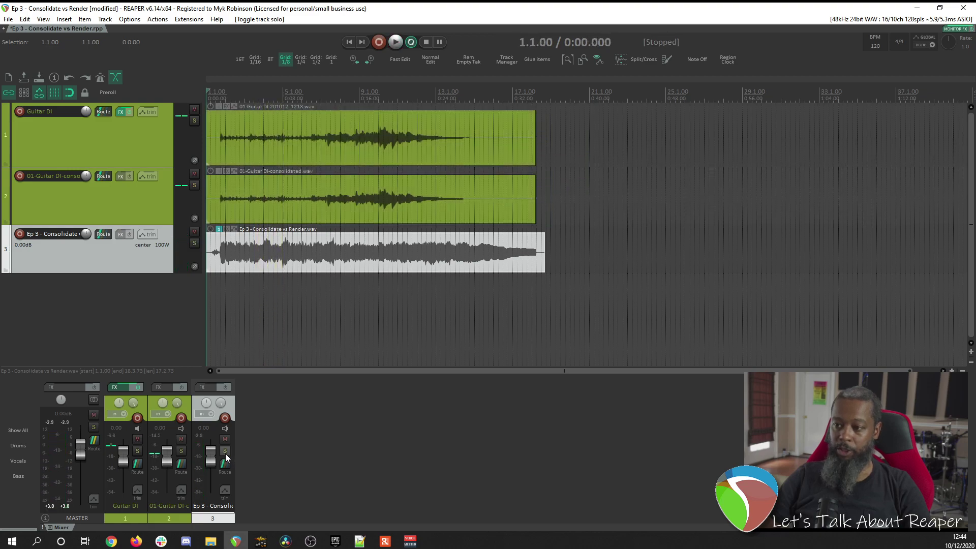
Solo the original Guitar DI track, listen to it with its effect active from 1.4.00, stop playback and clear the solo.
left_click(138, 451)
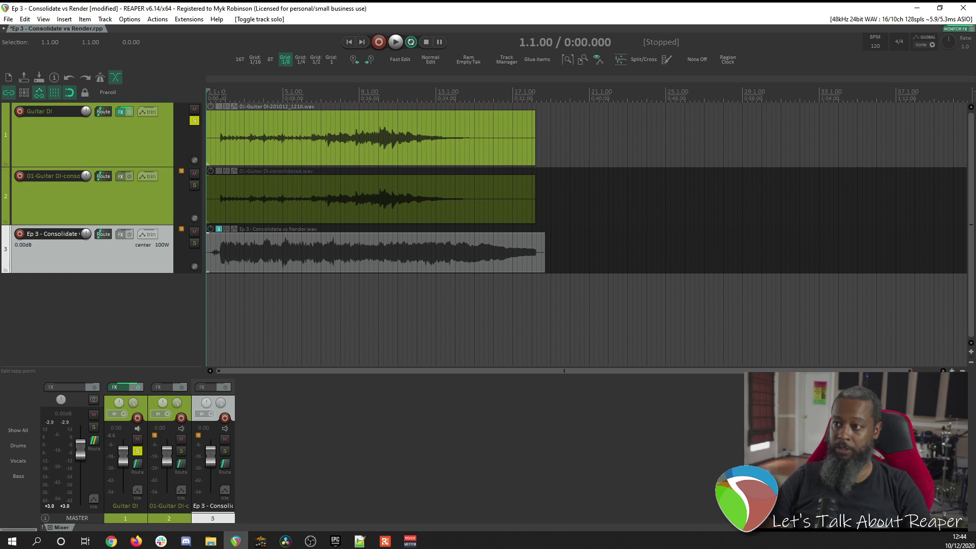
key("space")
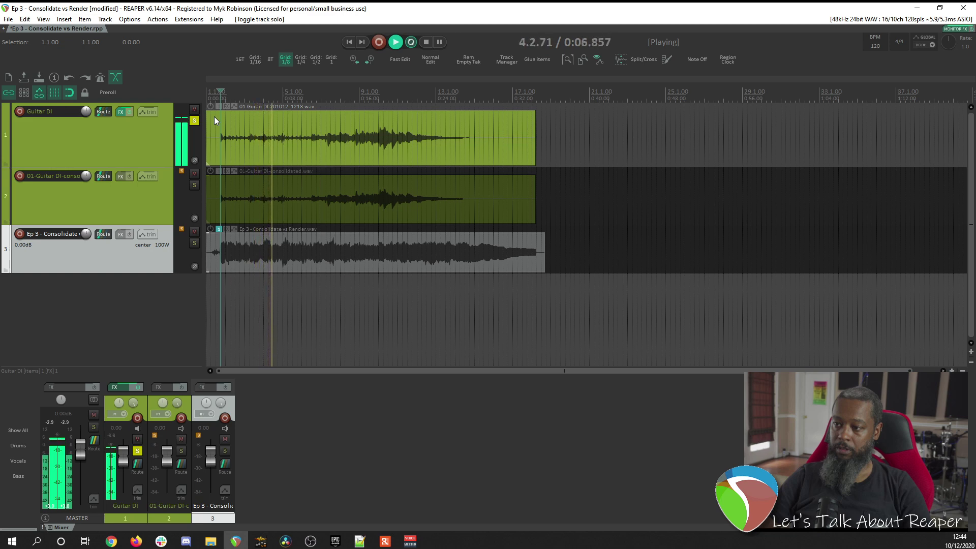
key("space")
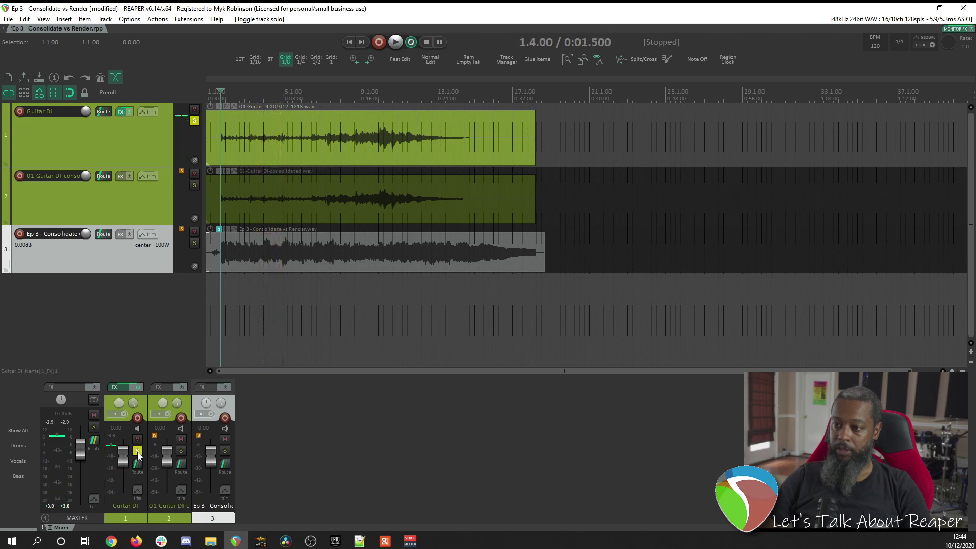
left_click(138, 452)
Select and solo the consolidated guitar track, listen to it from 1.4.00 and clear the solo.
left_click(168, 518)
left_click(181, 451)
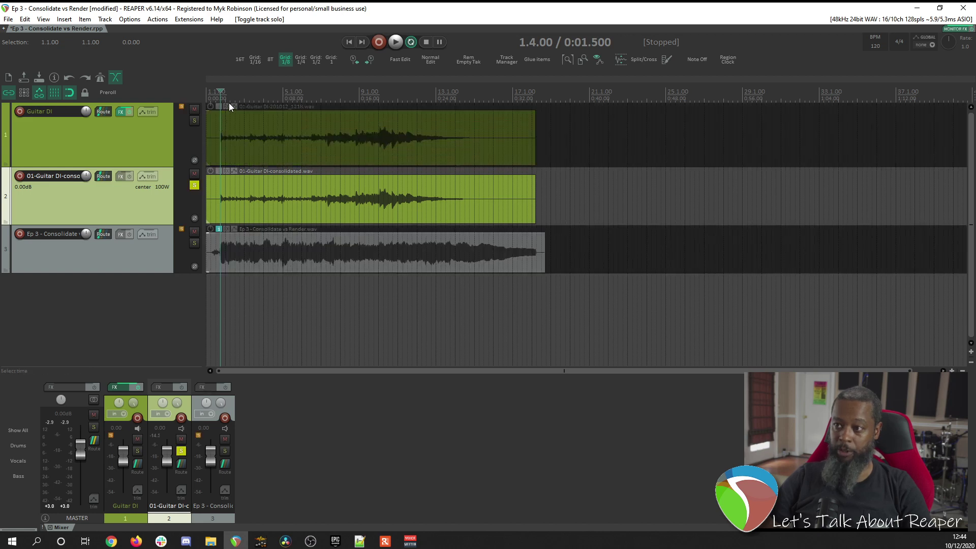
key("space")
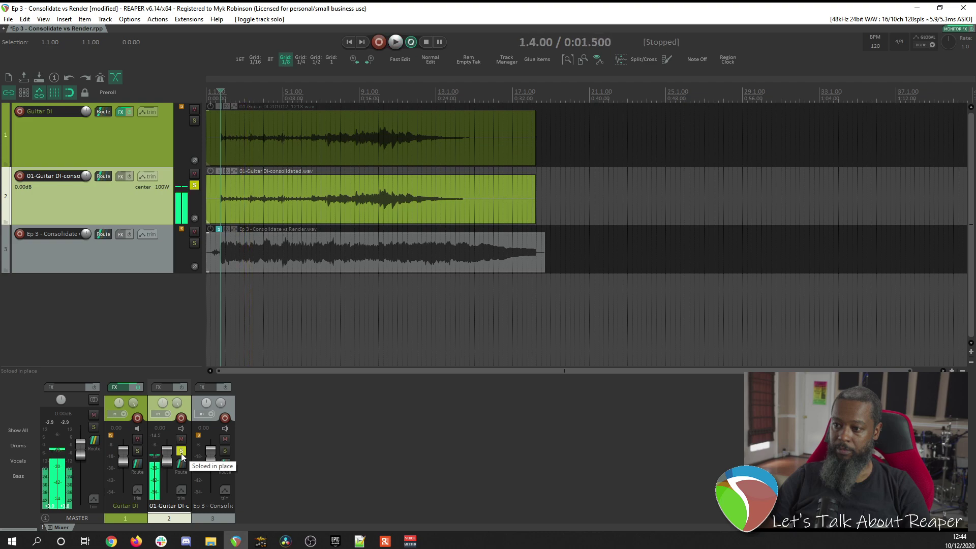
left_click(181, 451)
Solo the Guitar DI track, bypass its effects and listen to the dry signal, clear the solo and stop playback.
left_click(138, 451)
key("space")
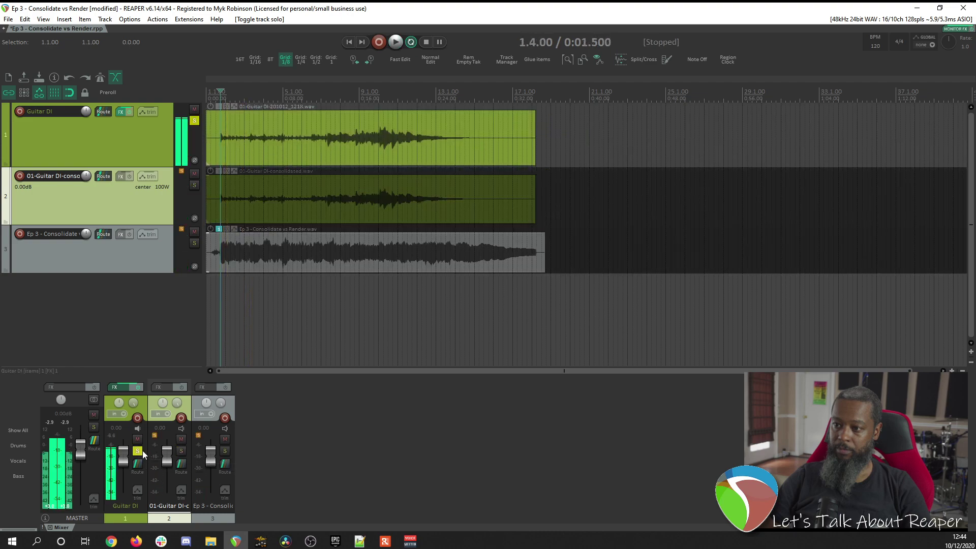
left_click(137, 388)
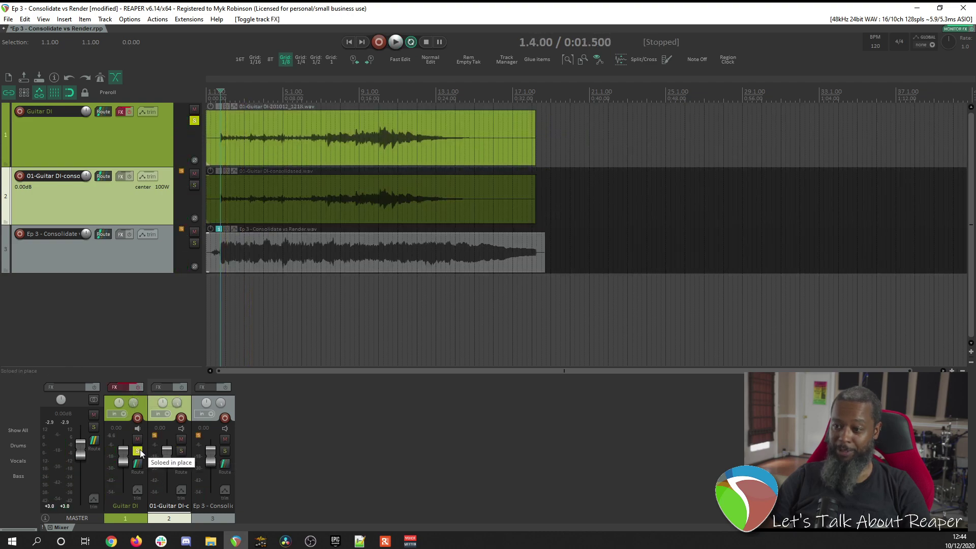
key("space")
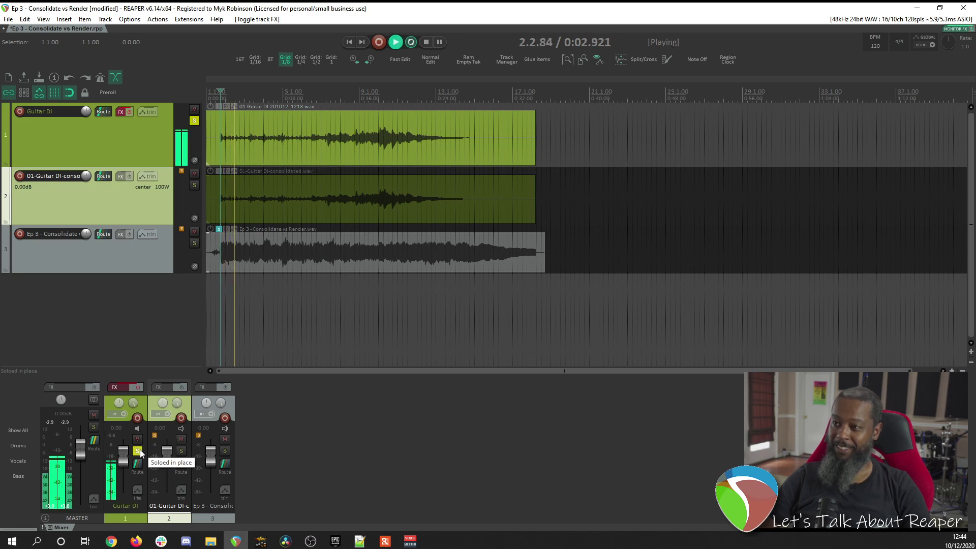
left_click(138, 451)
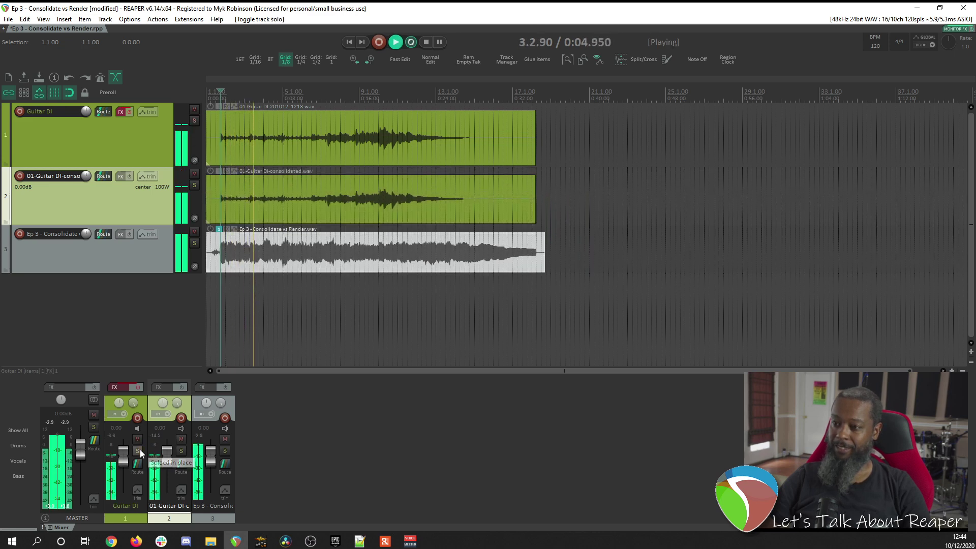
key("space")
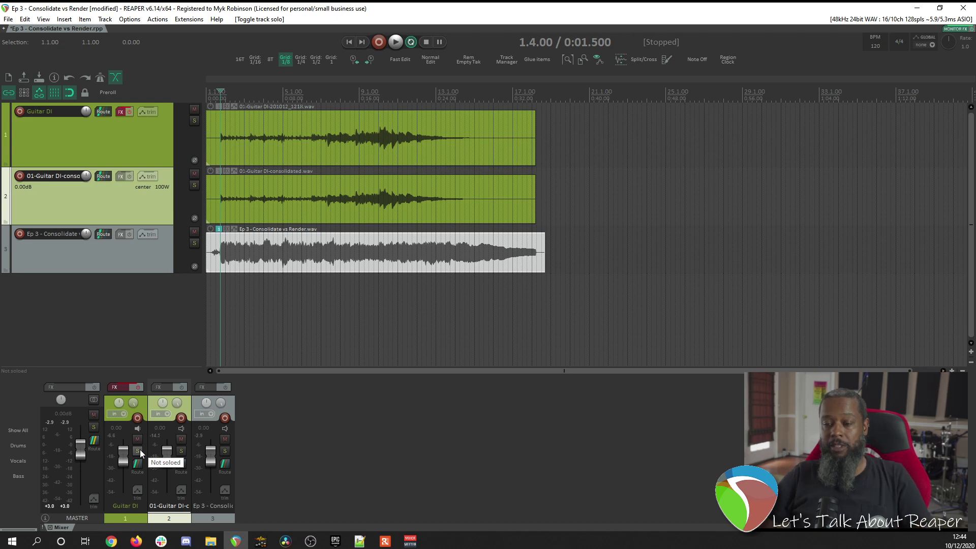